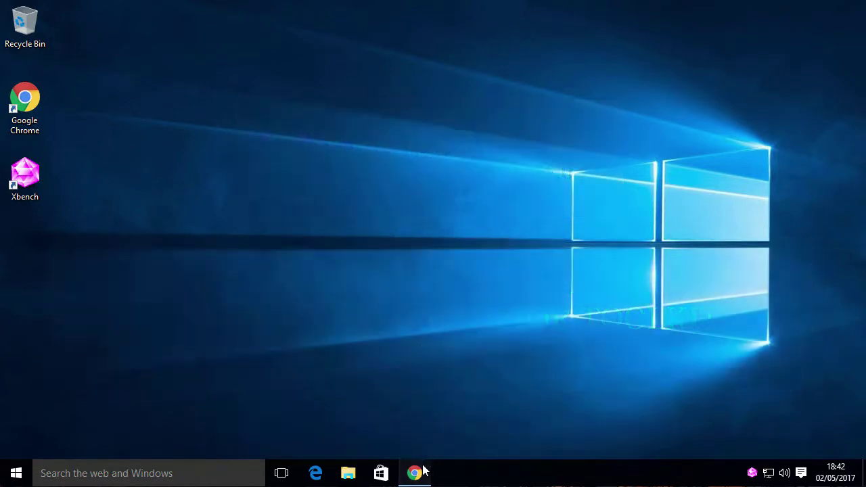
# Bring Chrome back and scroll xbench.net's Download page to the Xbench 3.0 installers and plugins
pyautogui.click(424, 468)
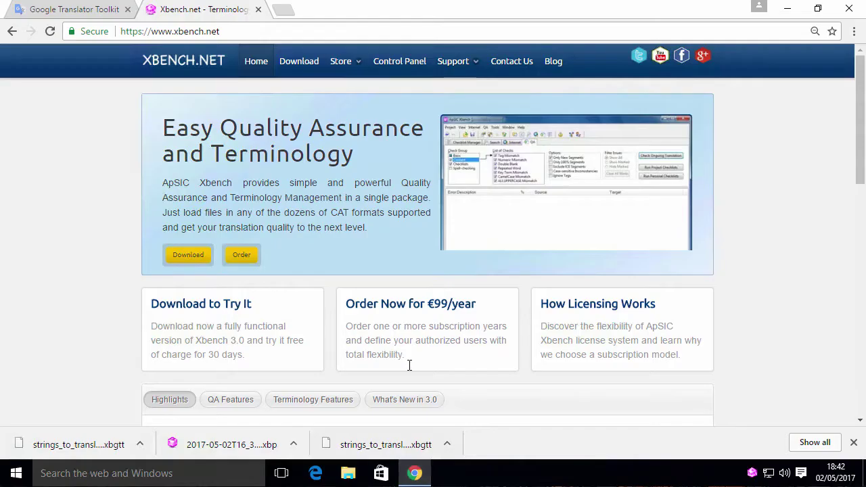
pyautogui.click(299, 67)
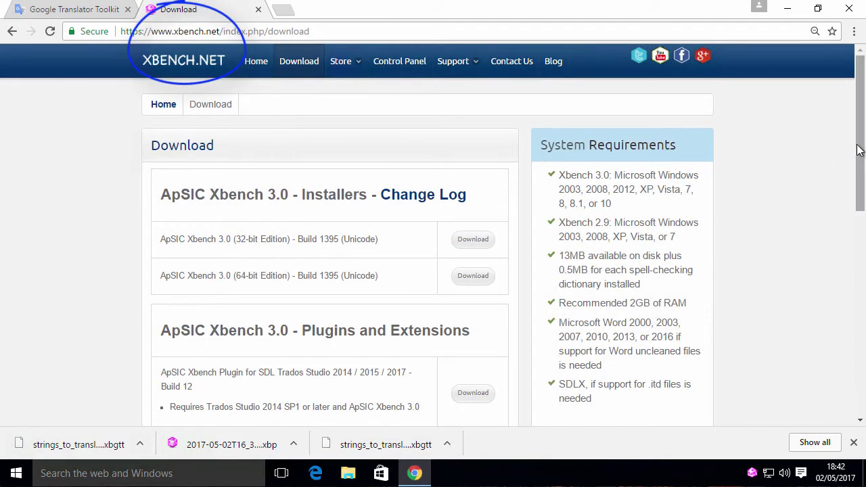
pyautogui.moveTo(856, 149); pyautogui.dragTo(860, 287)
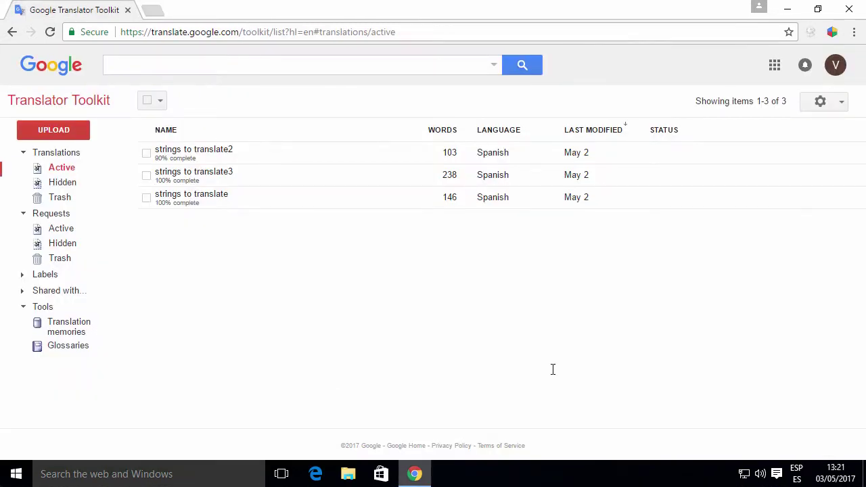
# Open the 'strings to translate' document in the GTT editor and send it to Xbench
pyautogui.click(211, 197)
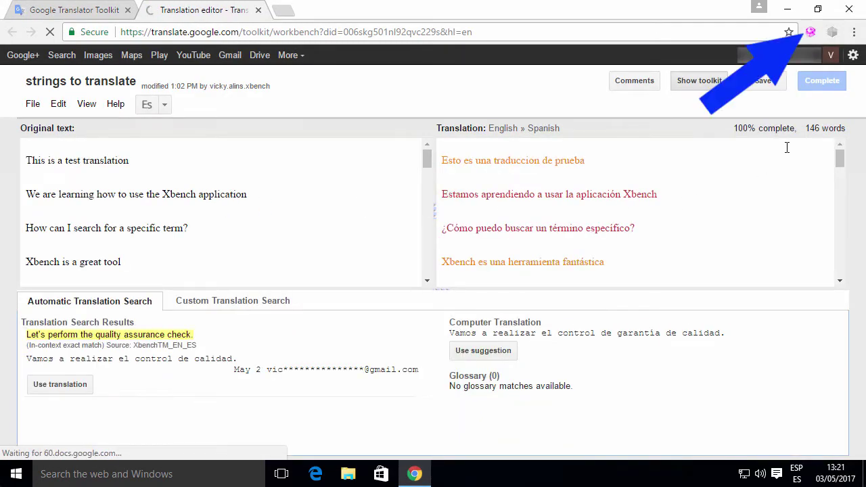
pyautogui.click(811, 34)
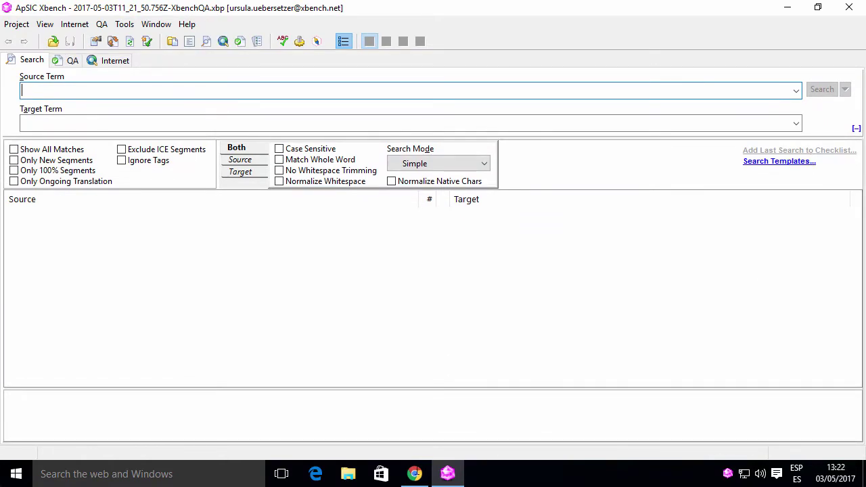
# Open the downloaded .xbgtt file in Xbench and search for the source term 'tool'
pyautogui.click(414, 474)
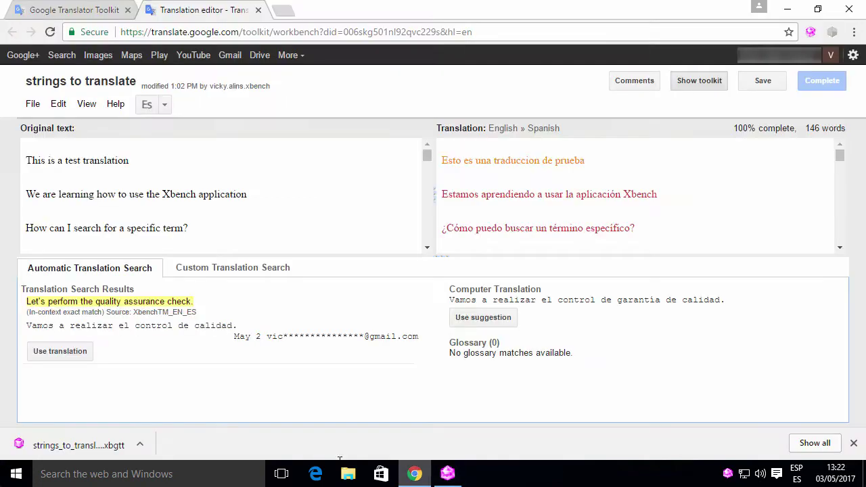
pyautogui.click(141, 443)
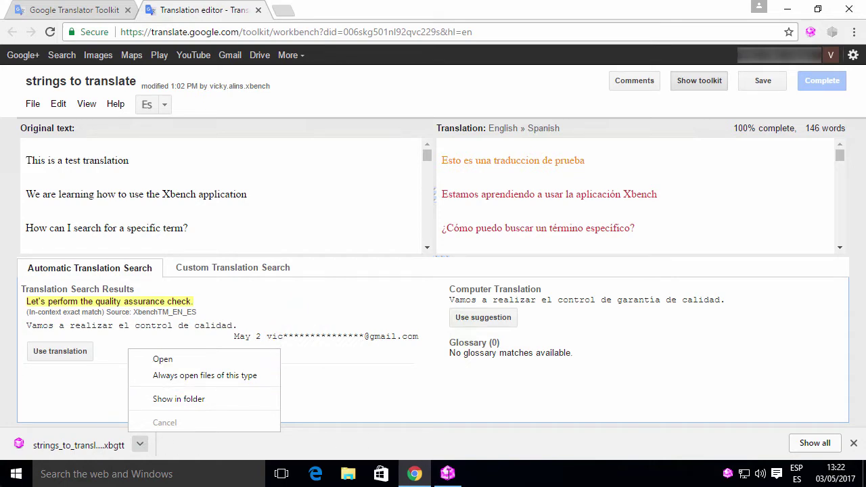
pyautogui.click(163, 359)
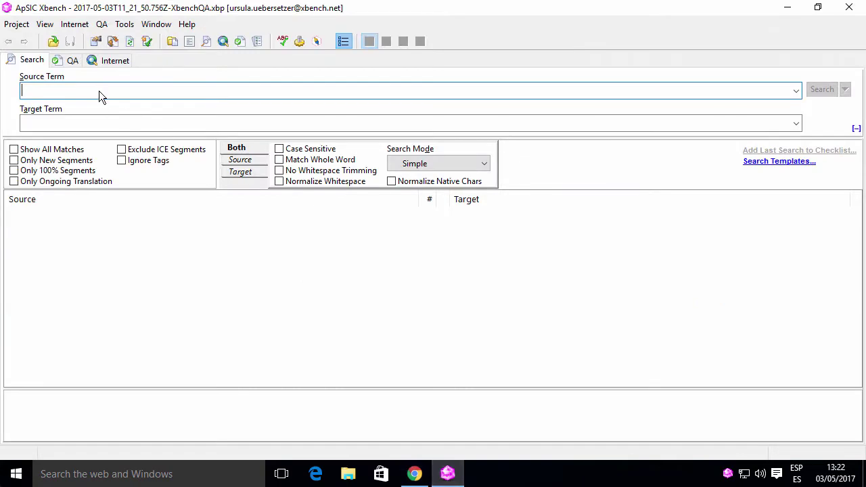
pyautogui.write('tool')
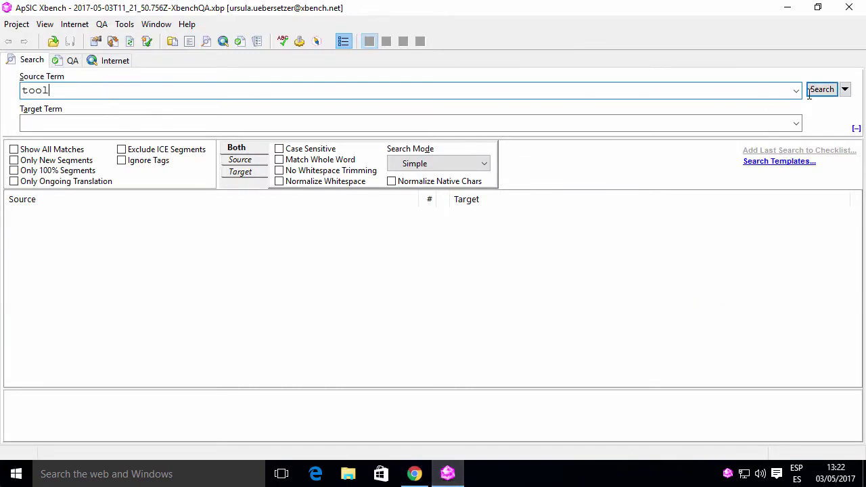
pyautogui.click(811, 92)
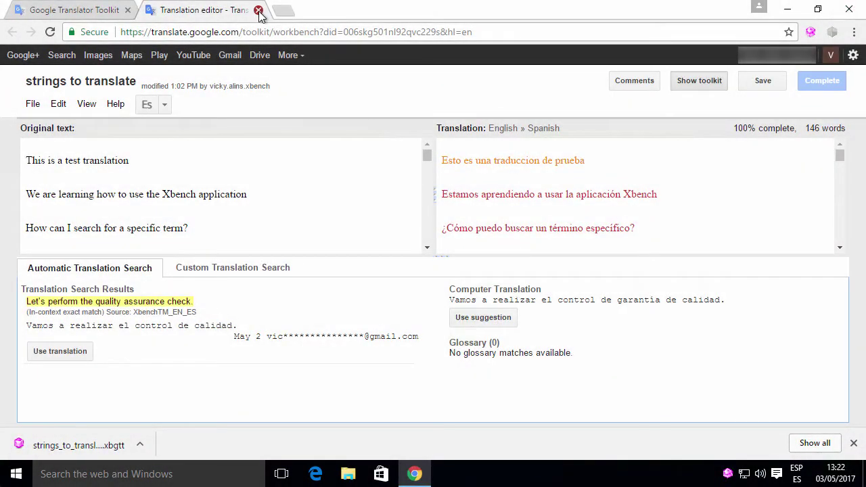
# Select all three 'strings to translate' documents in GTT and send them together to Xbench
pyautogui.click(258, 10)
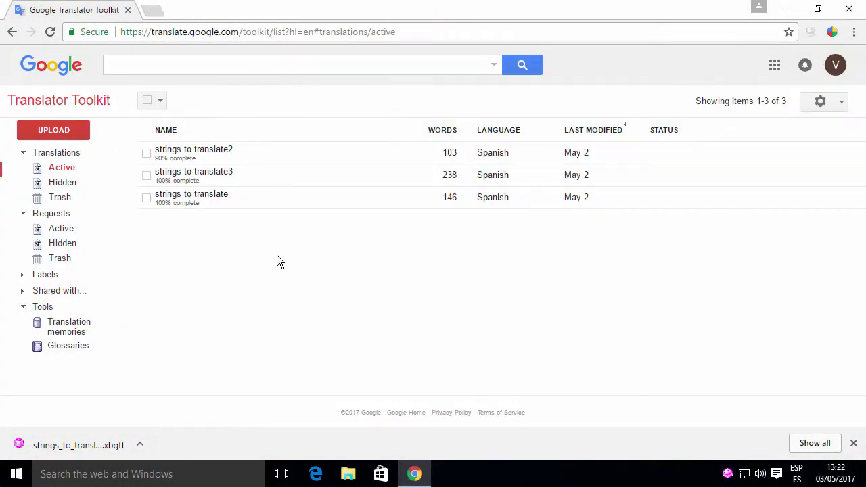
pyautogui.click(147, 153)
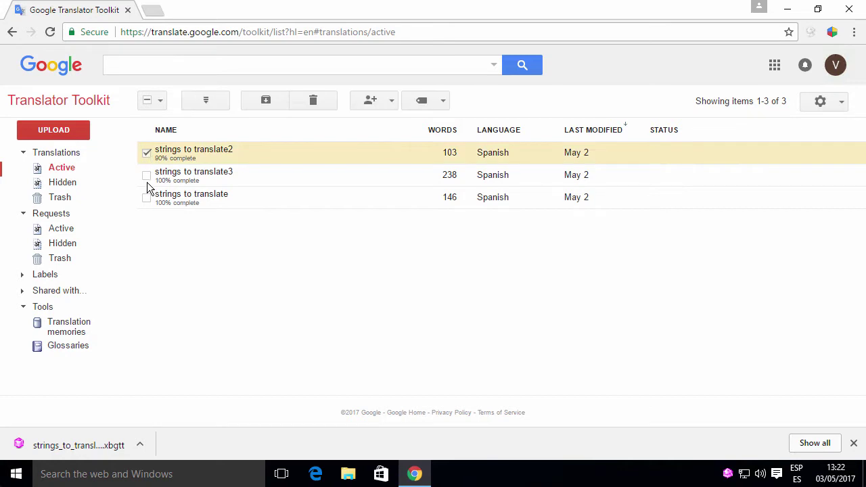
pyautogui.click(147, 175)
pyautogui.click(147, 198)
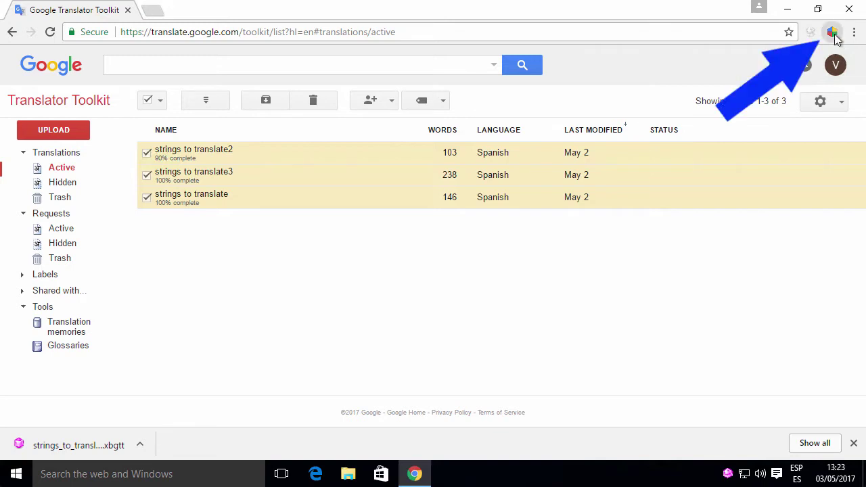
pyautogui.click(833, 32)
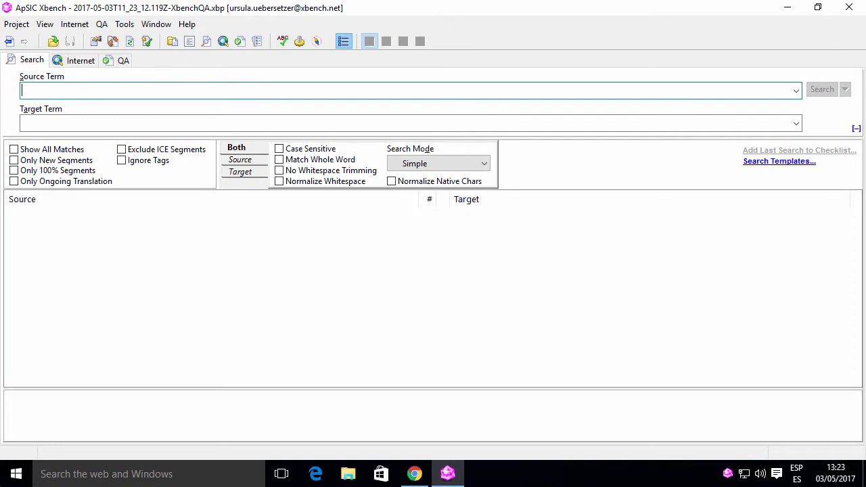
# Review the project's loaded files in Project Properties and close it without changes
pyautogui.click(16, 25)
pyautogui.click(49, 157)
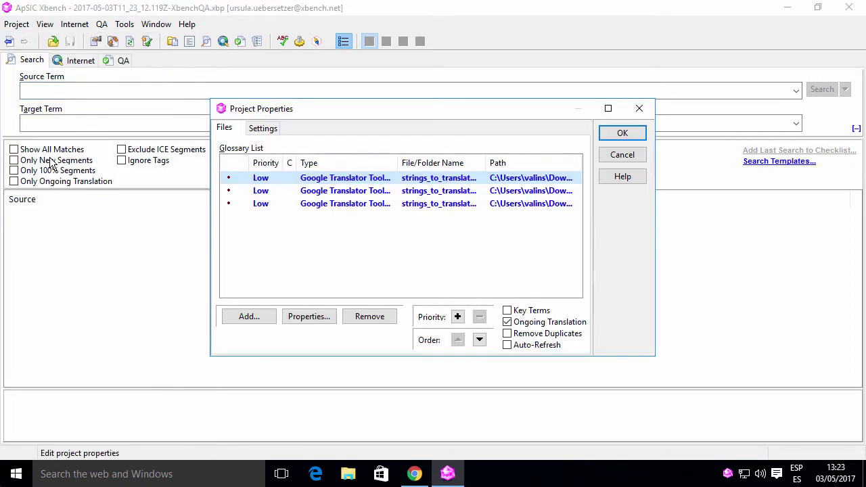
pyautogui.click(638, 155)
# Search for 'backup system' and inspect the statuses of each of the three matches
pyautogui.click(301, 91)
pyautogui.write('backu')
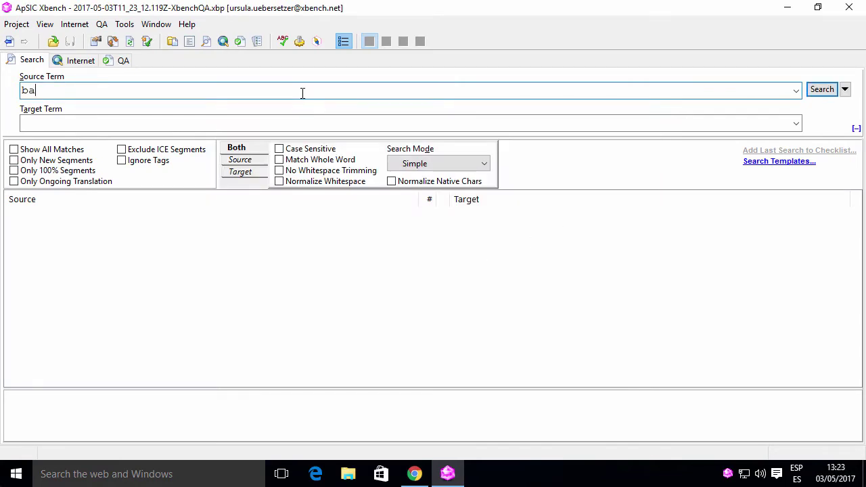
pyautogui.write('p system')
pyautogui.click(820, 90)
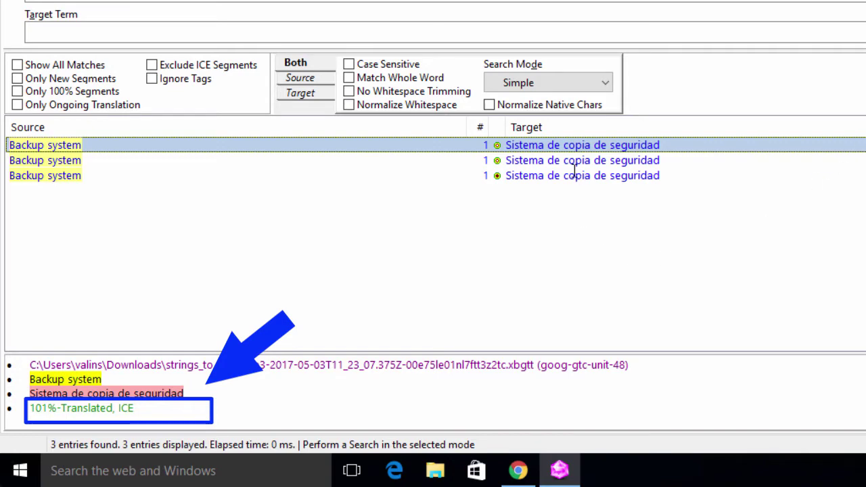
pyautogui.click(556, 162)
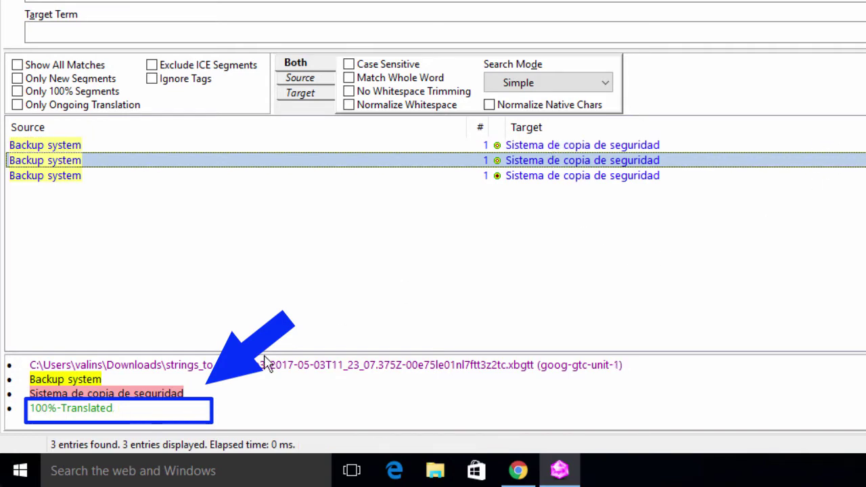
pyautogui.click(428, 176)
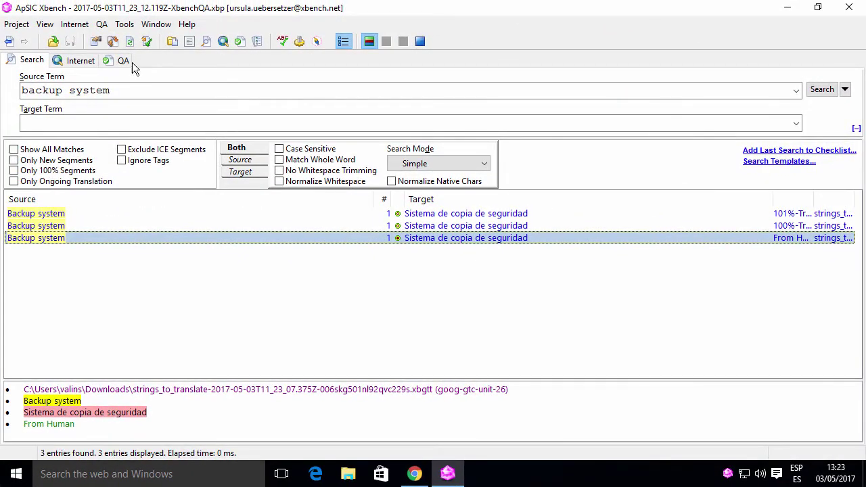
# Run Check Ongoing Translation with ICE segments included
pyautogui.click(123, 61)
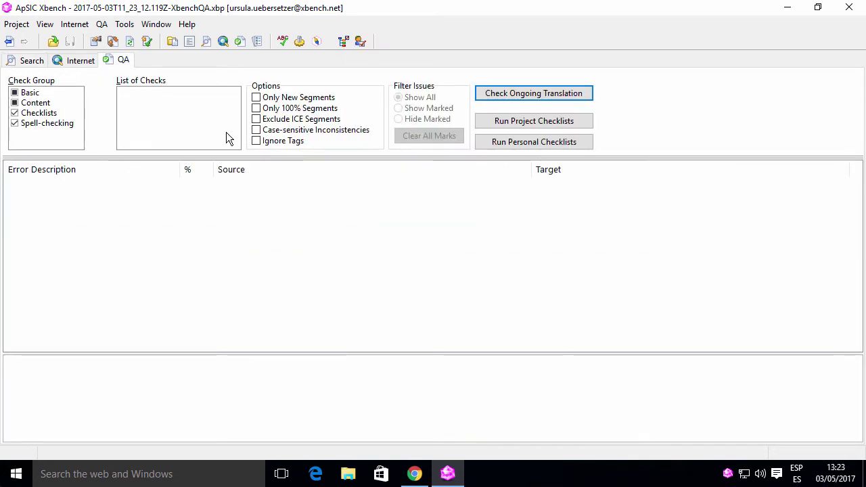
pyautogui.click(255, 119)
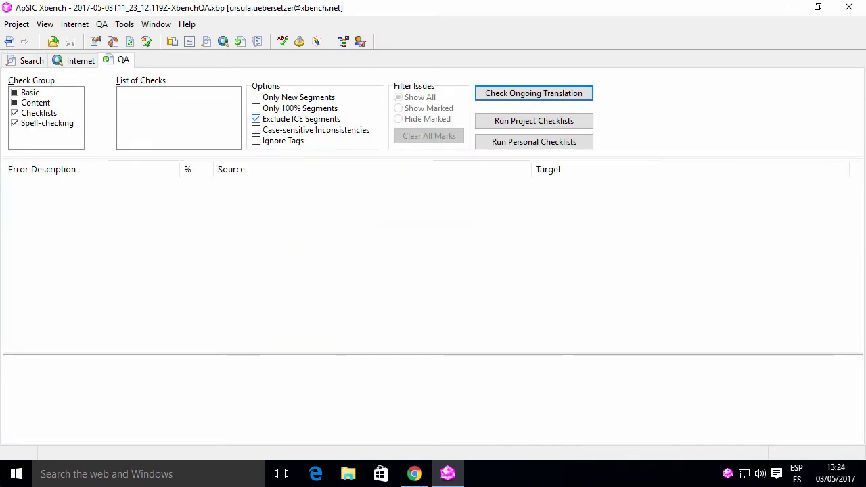
pyautogui.click(256, 119)
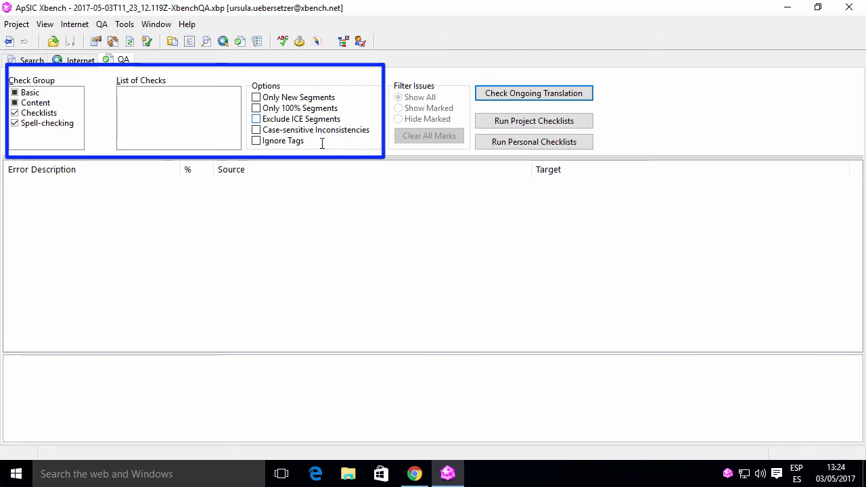
pyautogui.click(529, 94)
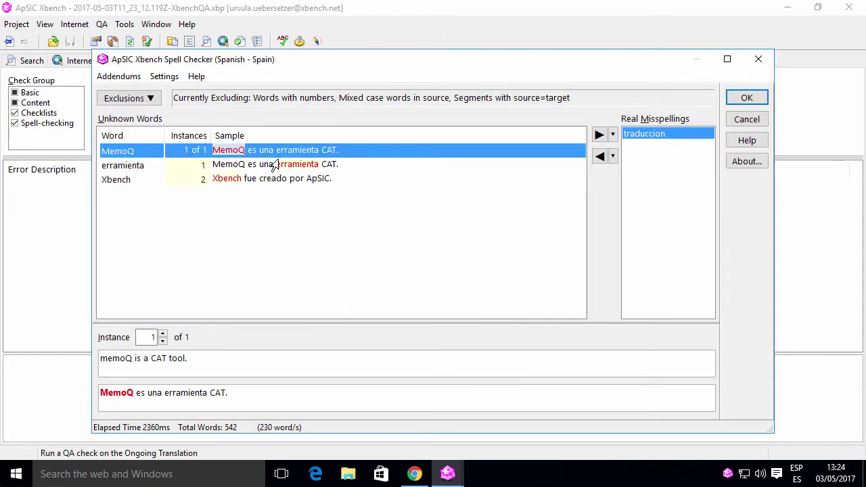
# Mark 'erramienta' as a real misspelling in the Spell Checker and accept the results
pyautogui.click(274, 164)
pyautogui.rightClick(274, 164)
pyautogui.click(599, 135)
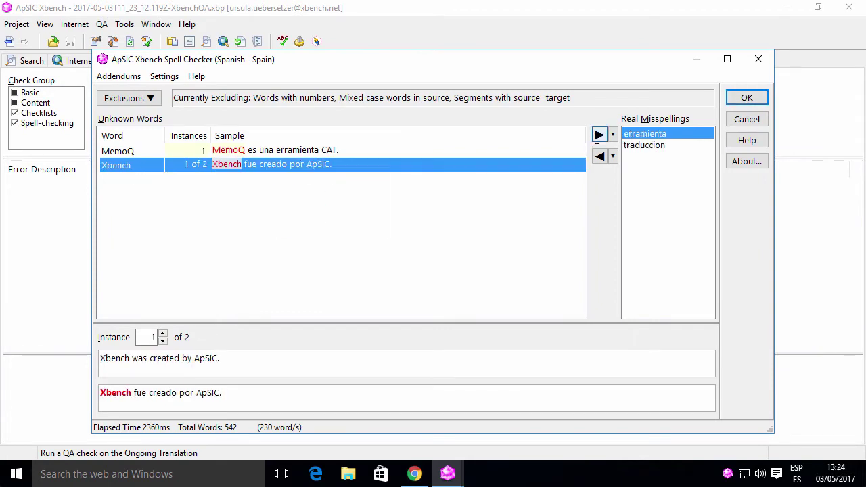
pyautogui.click(746, 98)
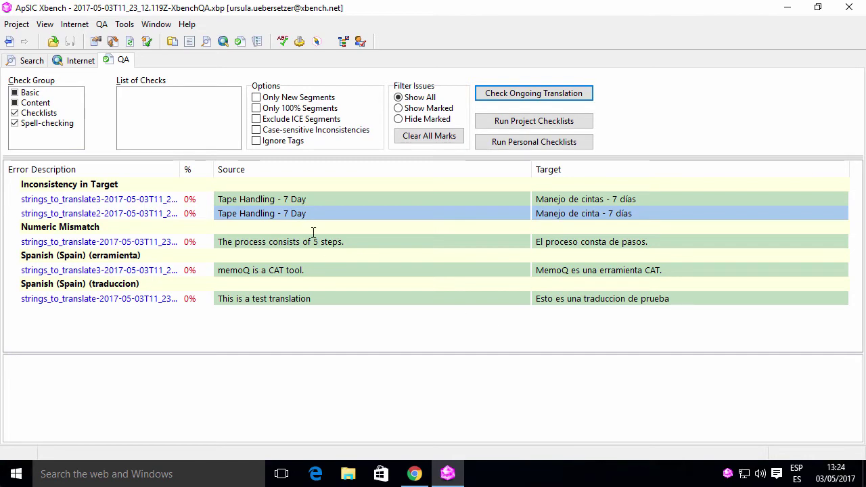
# Open the 'Tape Handling - 7 Day' issue's source segment in the GTT editor
pyautogui.click(297, 198)
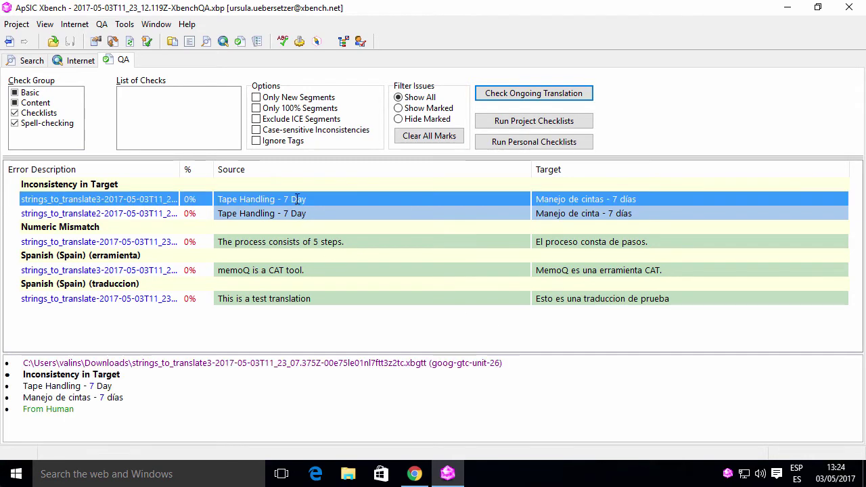
pyautogui.rightClick(297, 199)
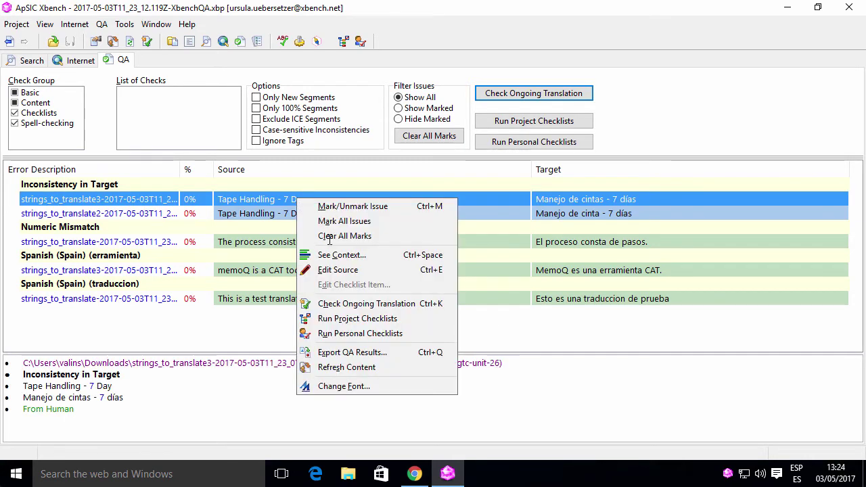
pyautogui.click(380, 270)
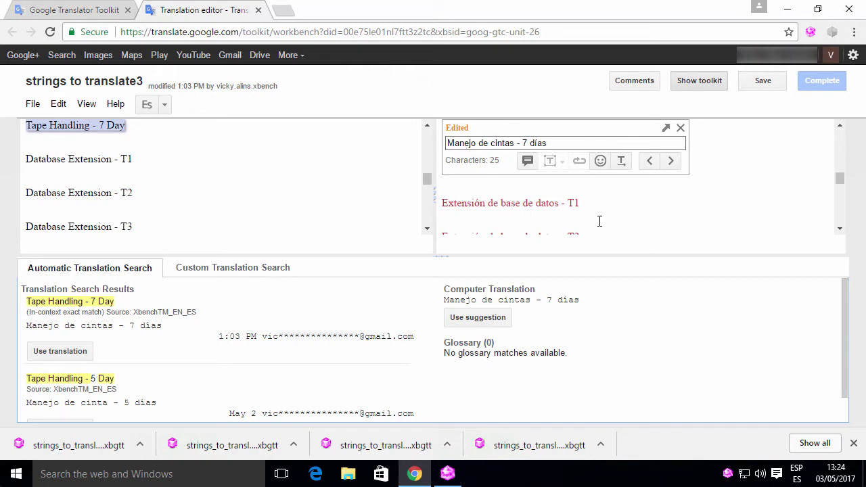
# Change 'cintas' to 'cinta', save the document, and return to Xbench's QA results
pyautogui.press('BackSpace')
pyautogui.click(670, 162)
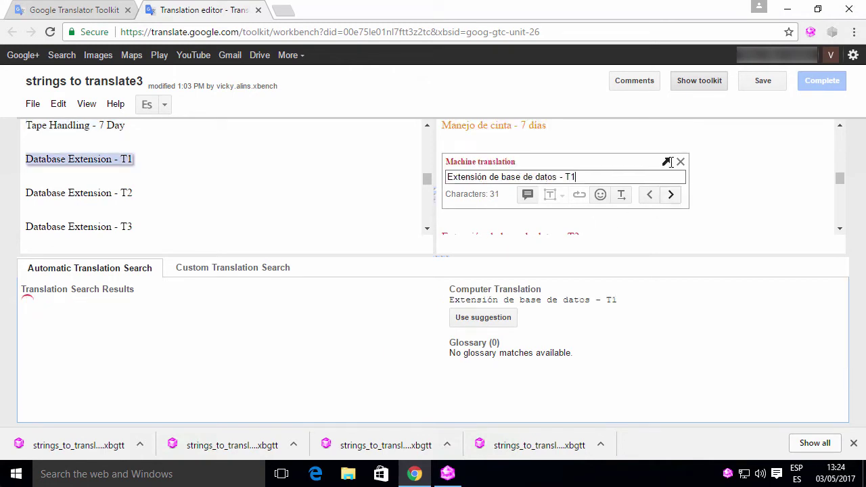
pyautogui.click(755, 83)
pyautogui.click(451, 475)
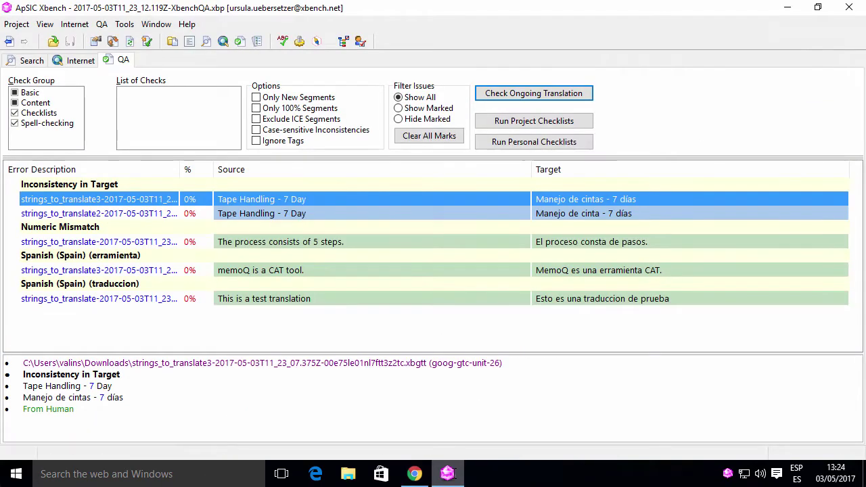
# Open the numeric mismatch issue's source segment in the GTT editor
pyautogui.click(252, 242)
pyautogui.rightClick(253, 242)
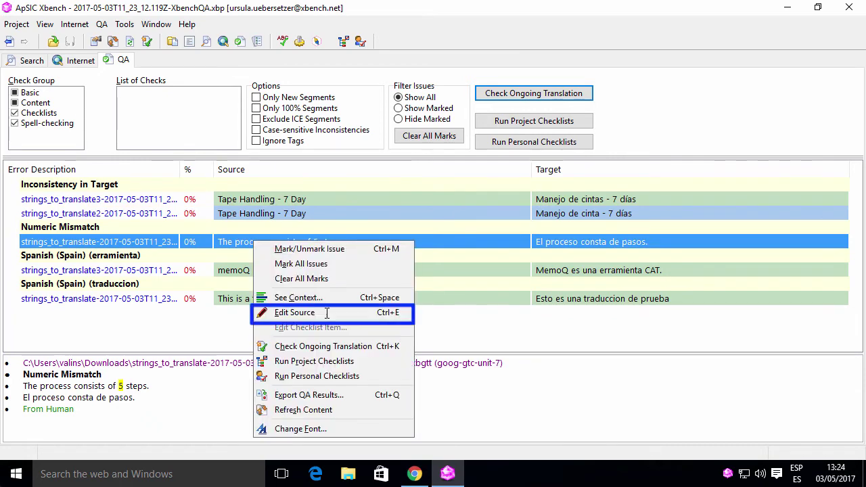
pyautogui.click(294, 312)
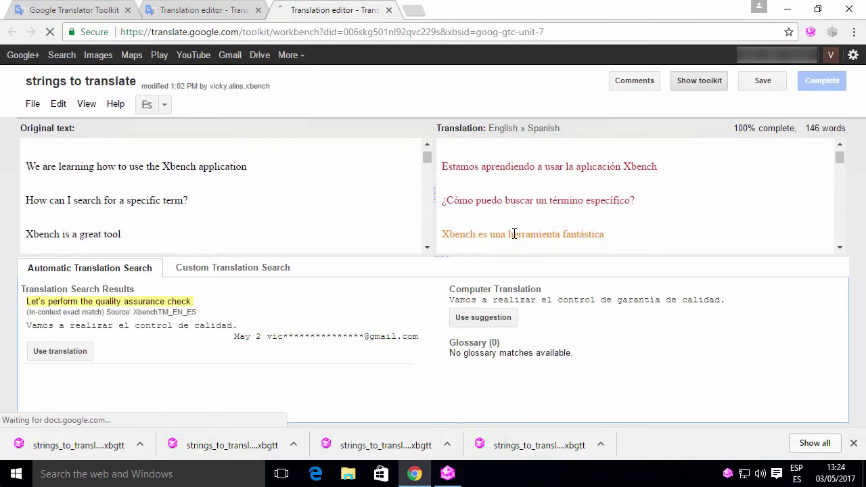
# Insert 5 so the target reads 'El proceso consta de 5 pasos.' and save
pyautogui.click(522, 128)
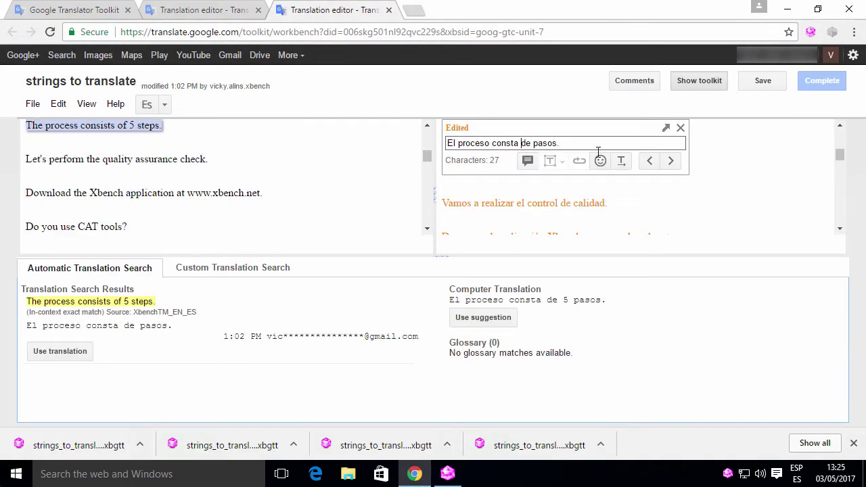
pyautogui.write('5')
pyautogui.click(673, 163)
pyautogui.click(759, 83)
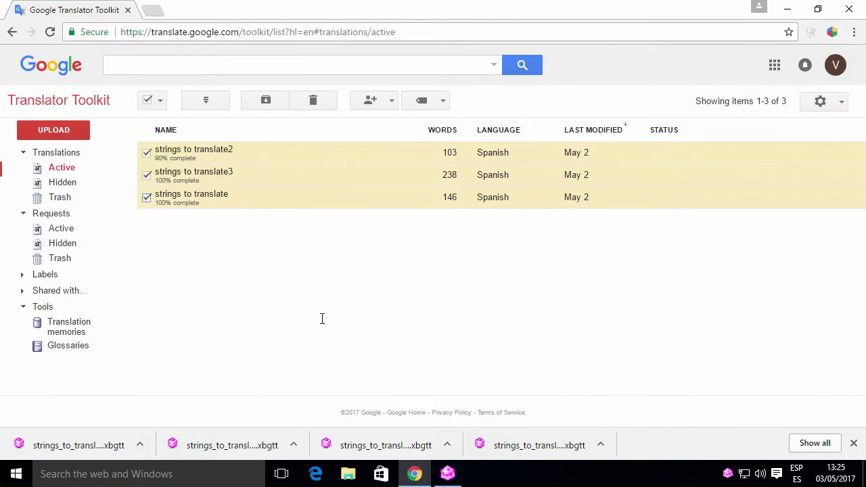
# Reload all three GTT documents into Xbench and re-run Check Ongoing Translation, confirming no errors
pyautogui.click(832, 31)
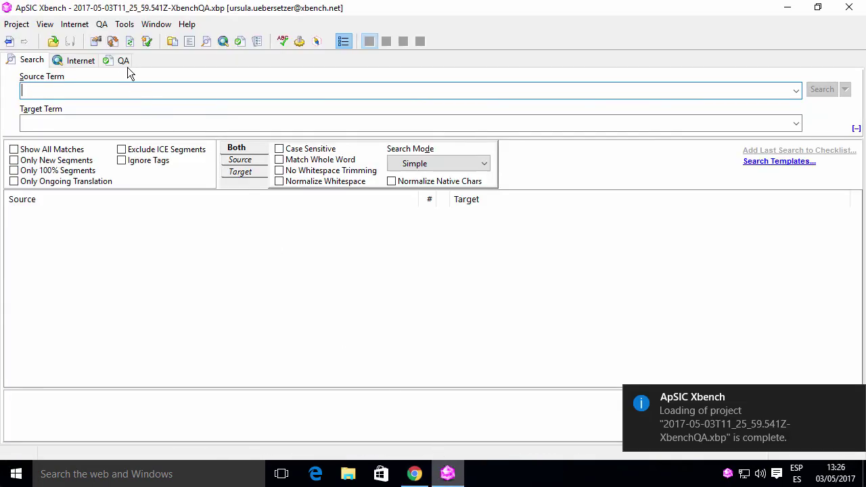
pyautogui.click(124, 63)
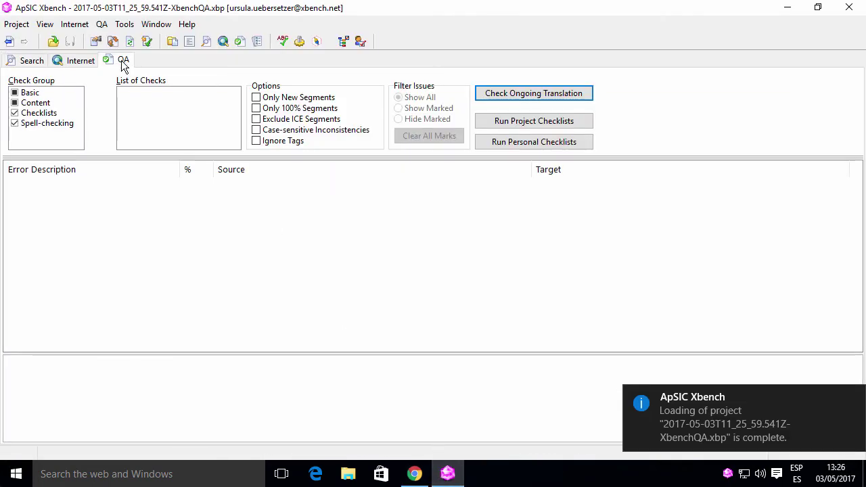
pyautogui.click(549, 95)
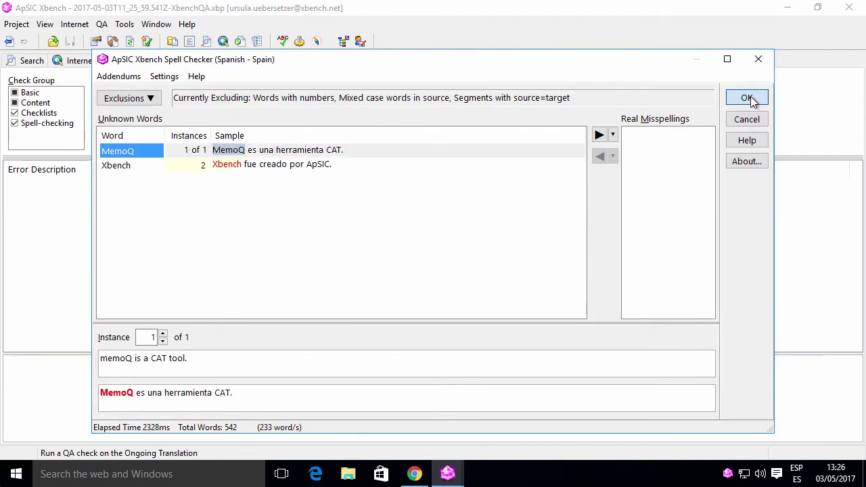
pyautogui.click(747, 98)
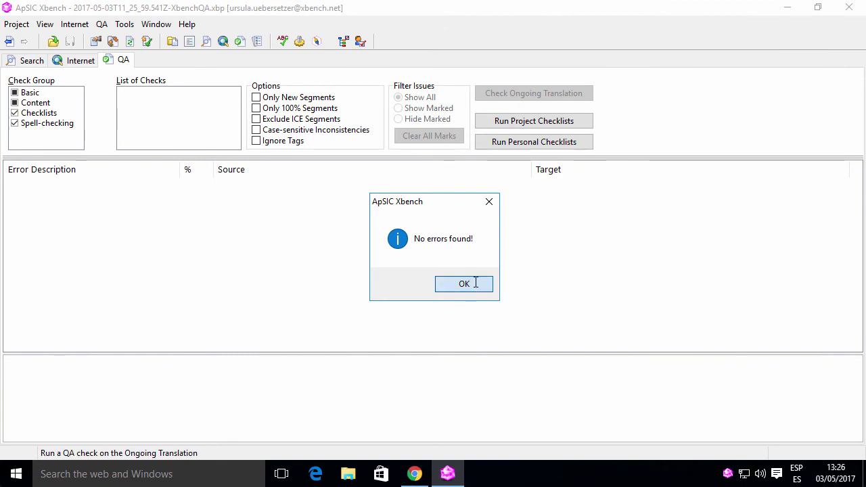
pyautogui.click(475, 285)
pyautogui.click(415, 477)
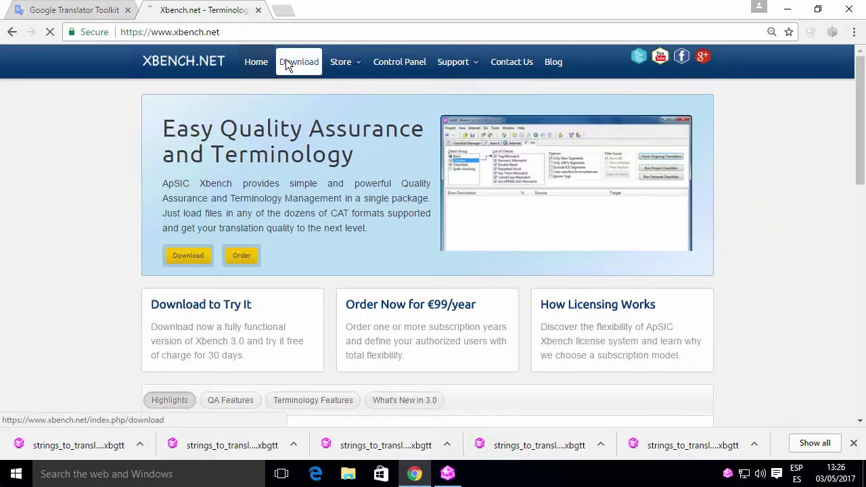
# Scroll xbench.net's Download page to the Chrome extensions for Google Translator Toolkit
pyautogui.click(286, 62)
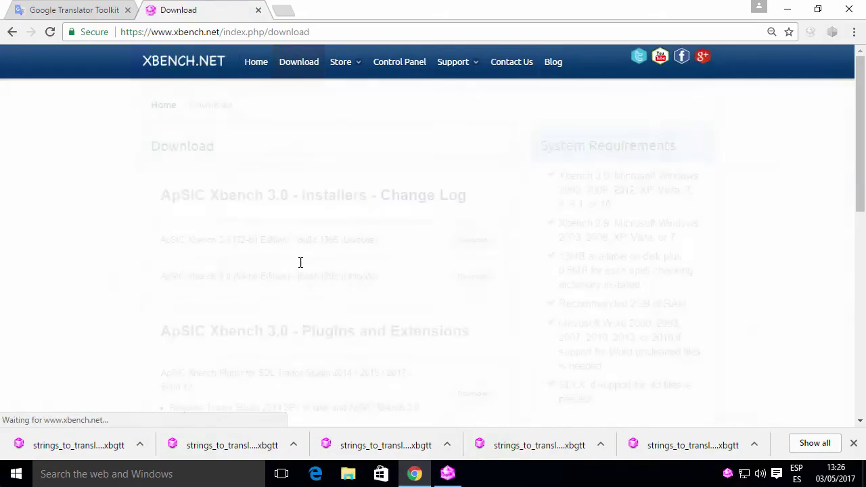
pyautogui.scroll(-4, 301, 264)
pyautogui.scroll(-1, 304, 269)
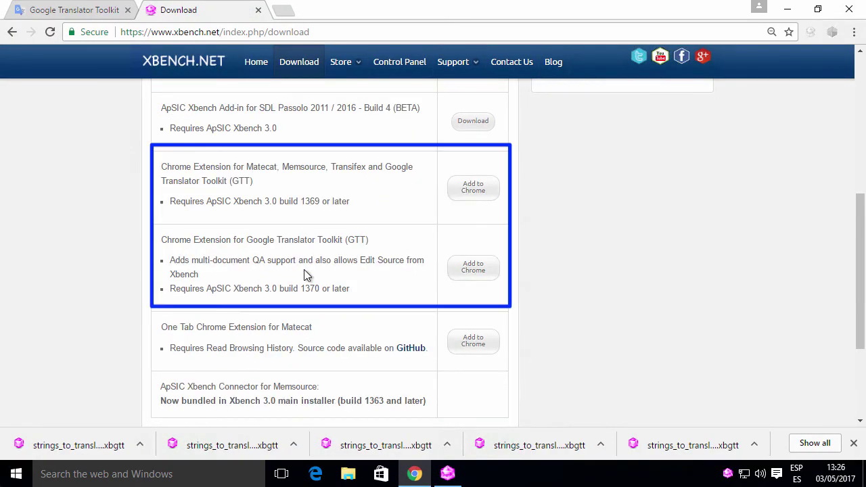